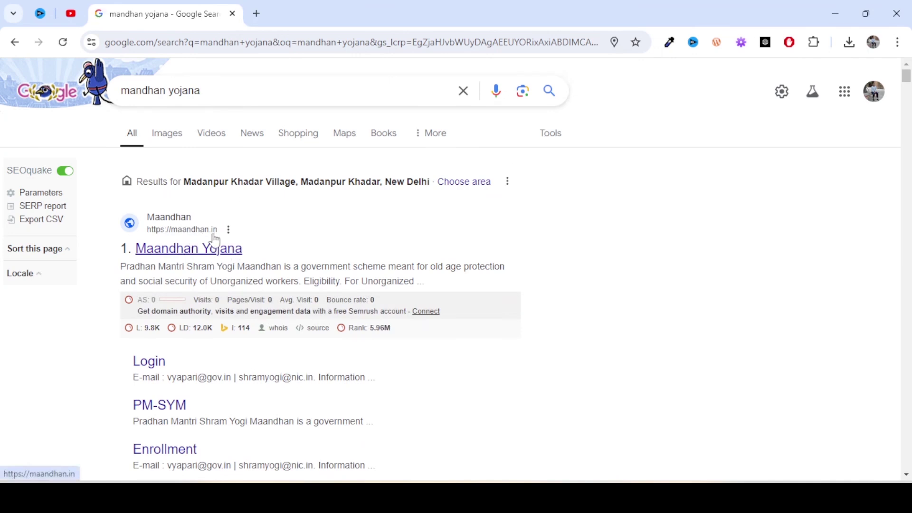
Open the Maandhan Yojana website from the search results, dismiss its announcement, and go to New Enrollment, accepting the external redirect
click(209, 252)
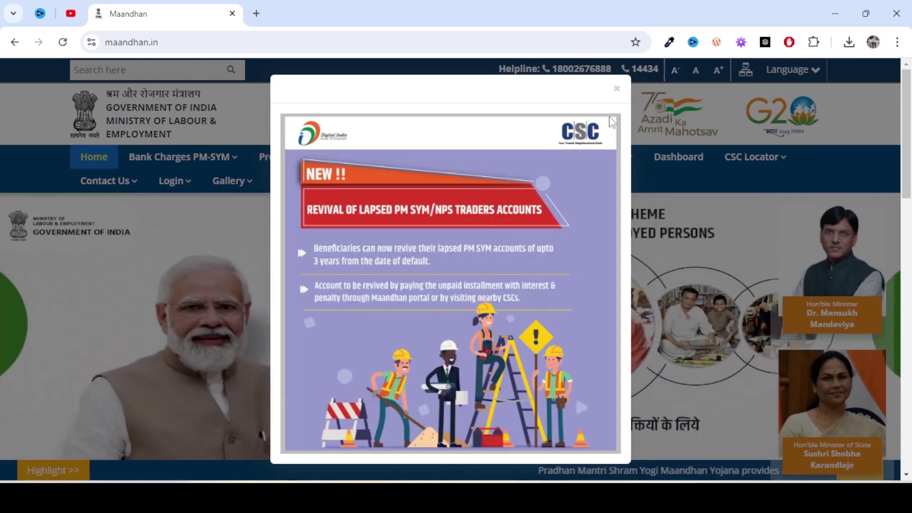
click(617, 89)
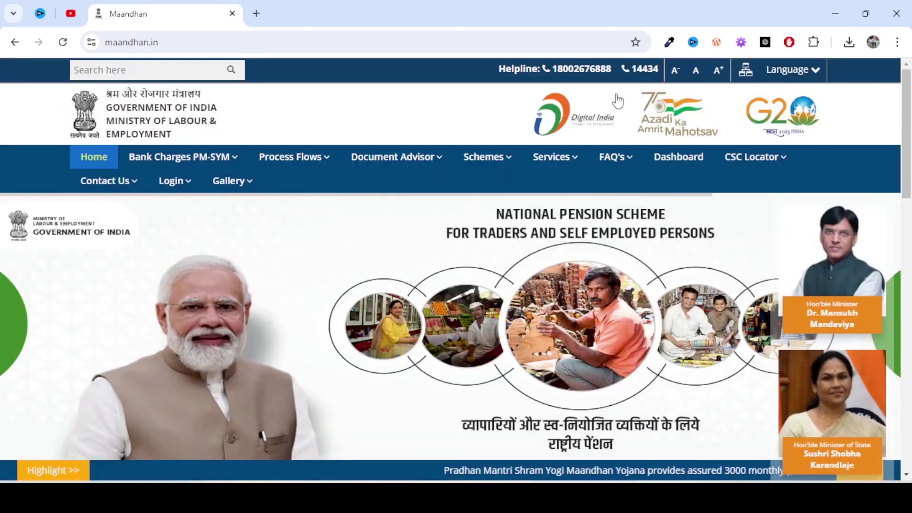
mouse_move(566, 158)
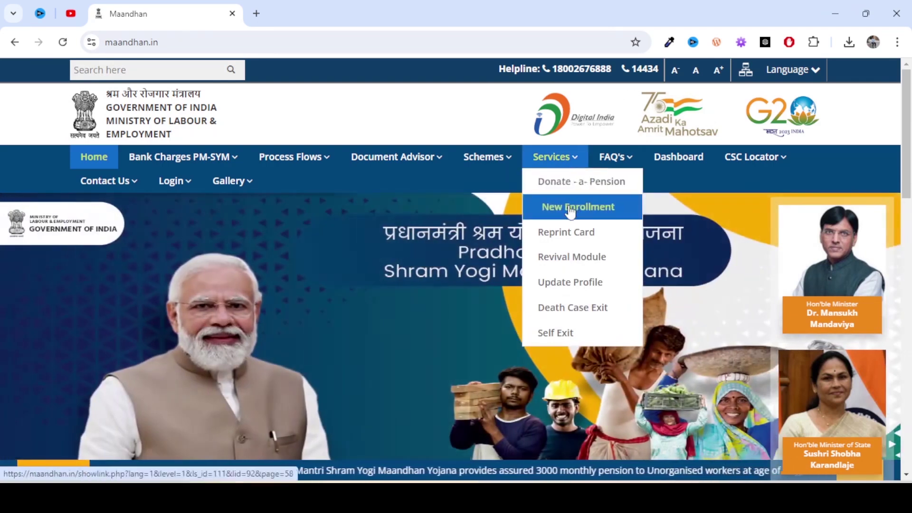
click(570, 211)
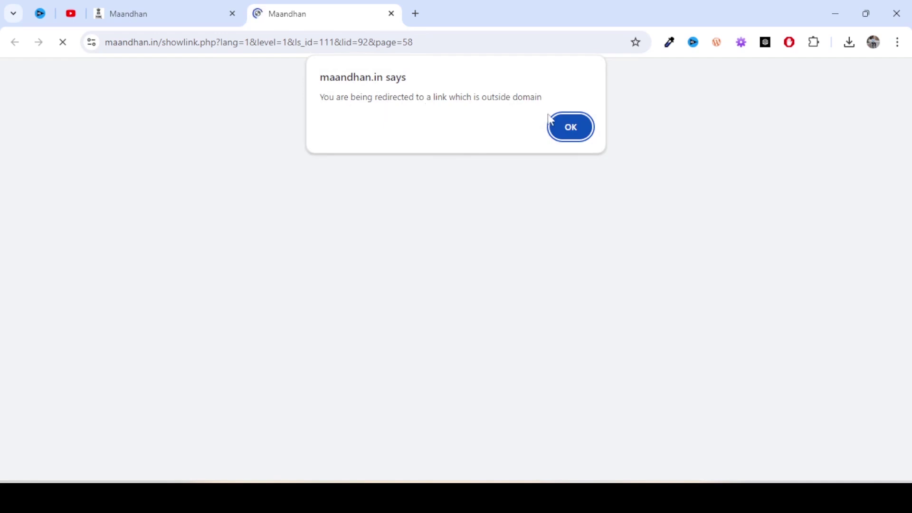
click(576, 130)
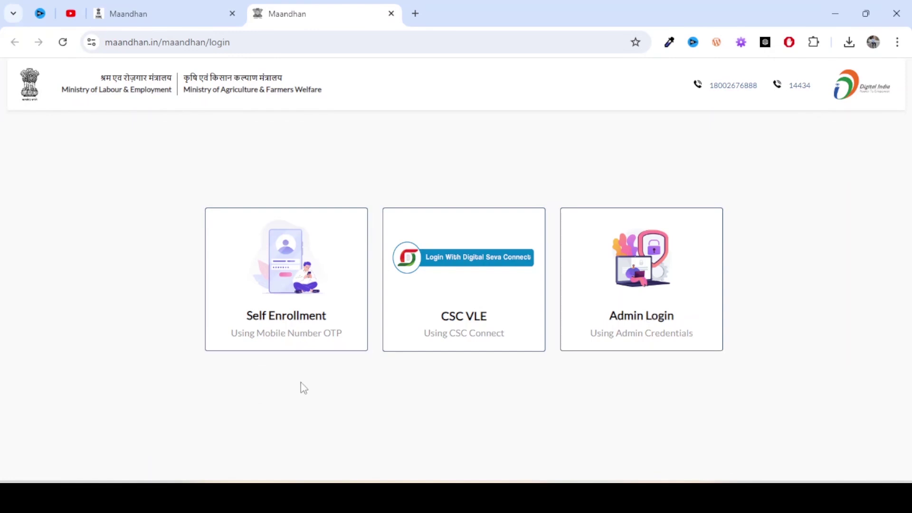
Choose Self Enrollment and log in with the subscriber's mobile number
click(284, 330)
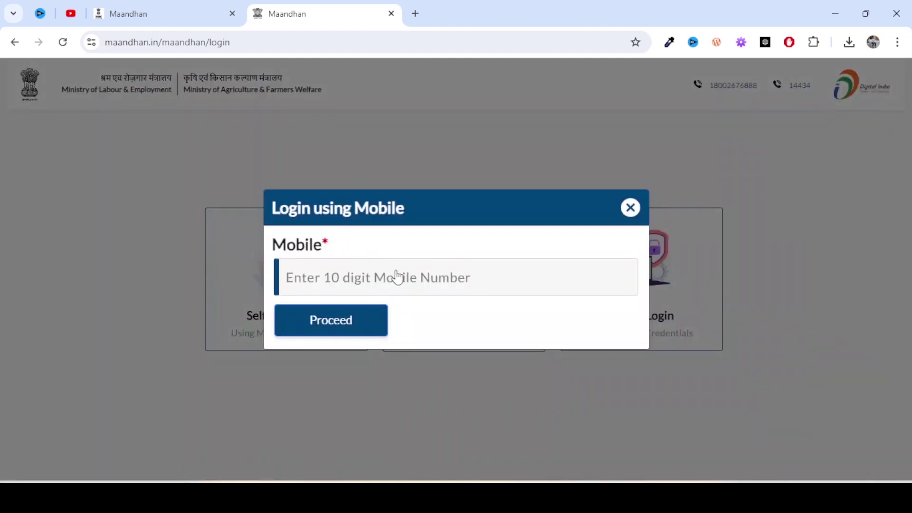
click(389, 278)
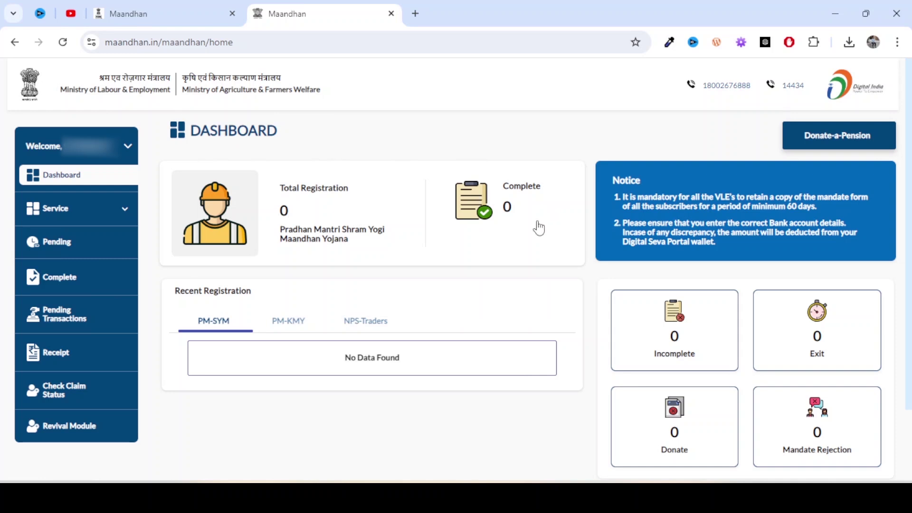
Start an enrollment for Pradhan Mantri Shram Yogi Maandhan Yojana from the services, answering Yes to being registered in e-Shram
click(125, 214)
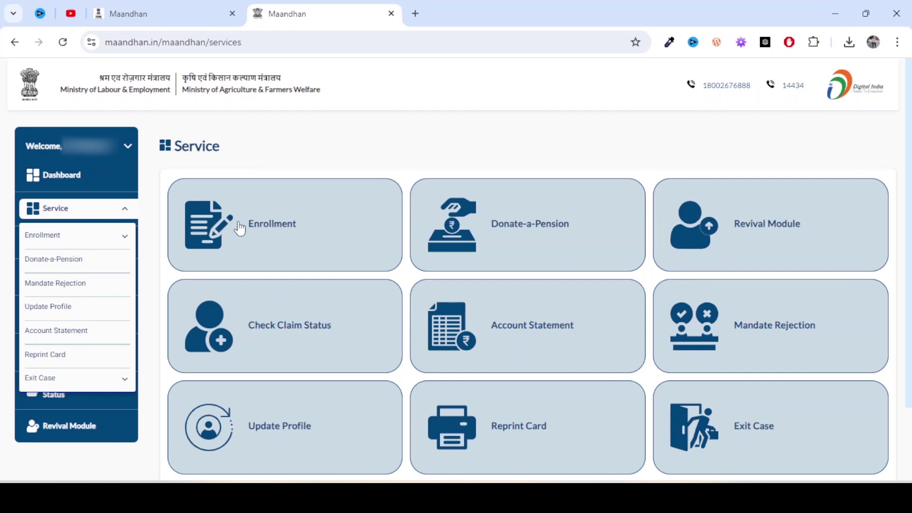
click(261, 229)
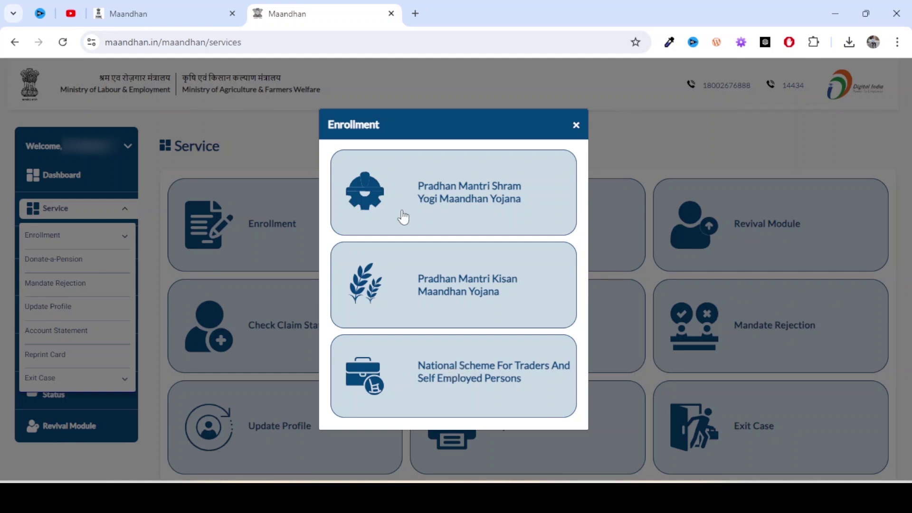
click(472, 204)
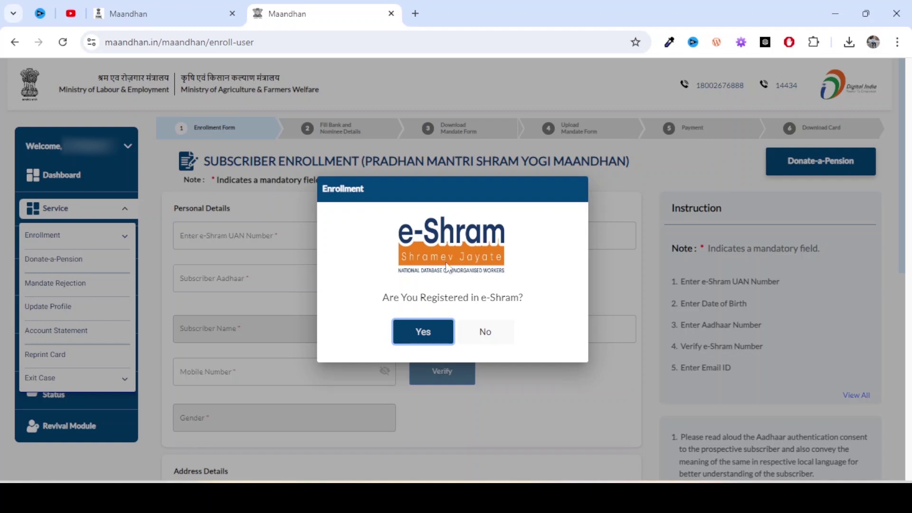
click(435, 335)
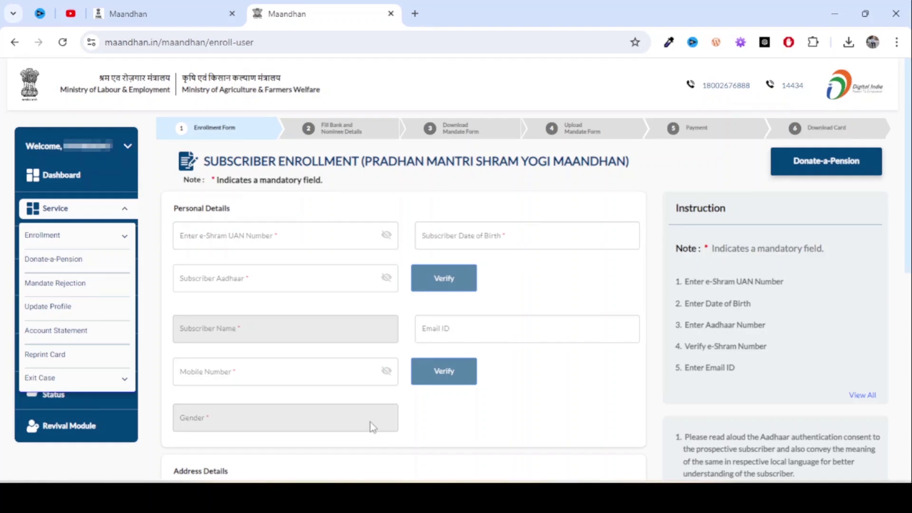
Examine the enrollment form's Address Details and Other Details, including the state, district, North Eastern Region and occupation choices
scroll(370, 422, down, 7)
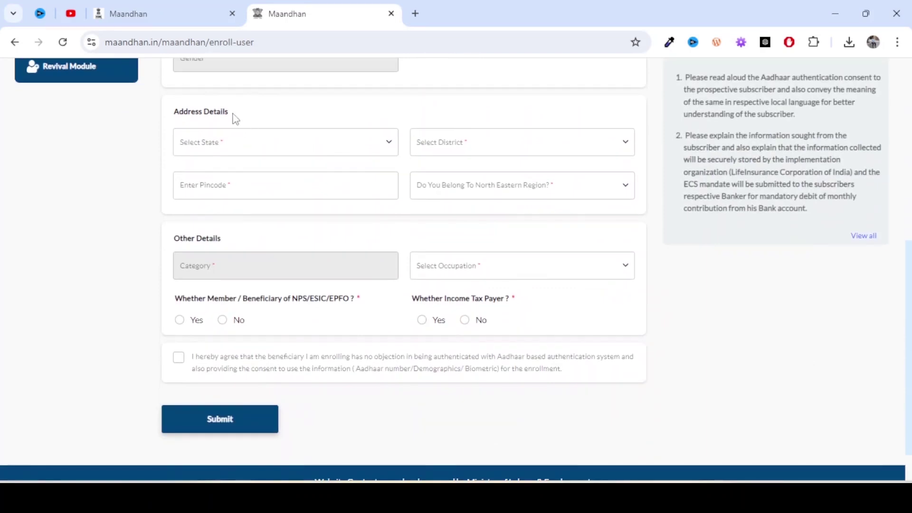
click(322, 142)
click(327, 143)
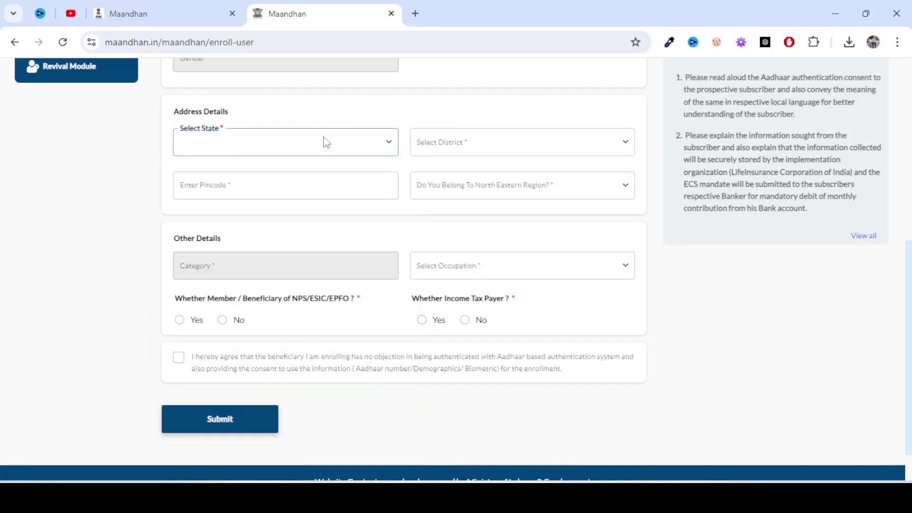
click(464, 144)
click(463, 144)
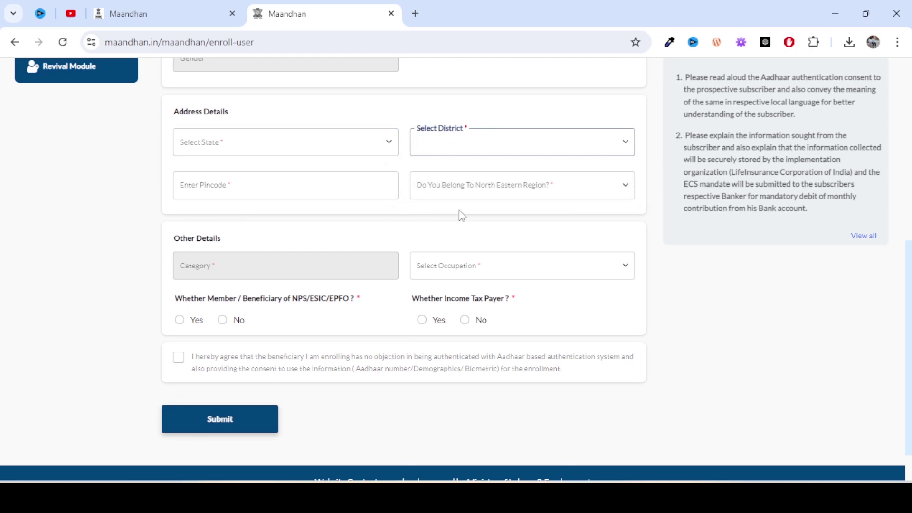
click(555, 193)
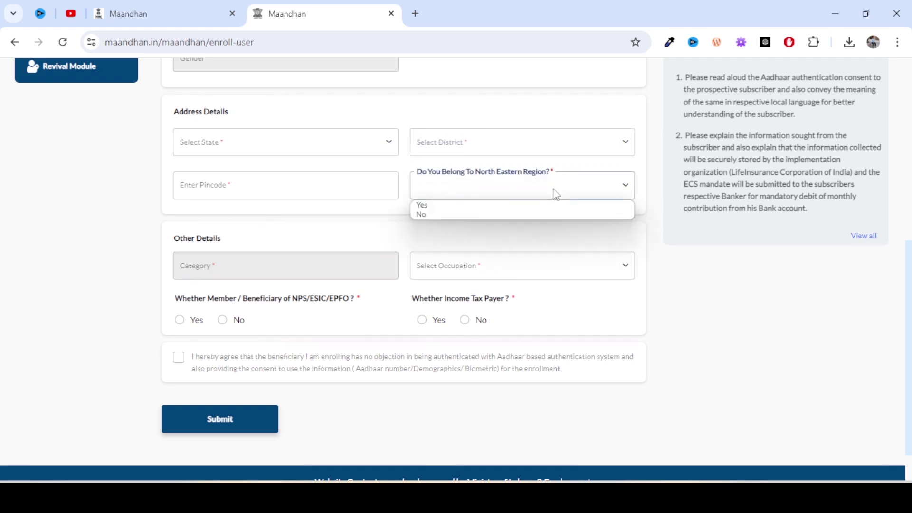
click(556, 193)
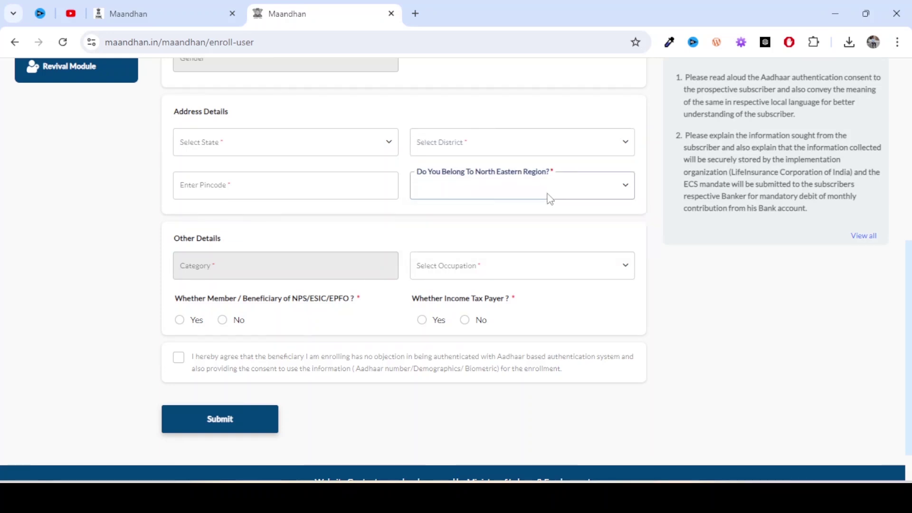
click(516, 270)
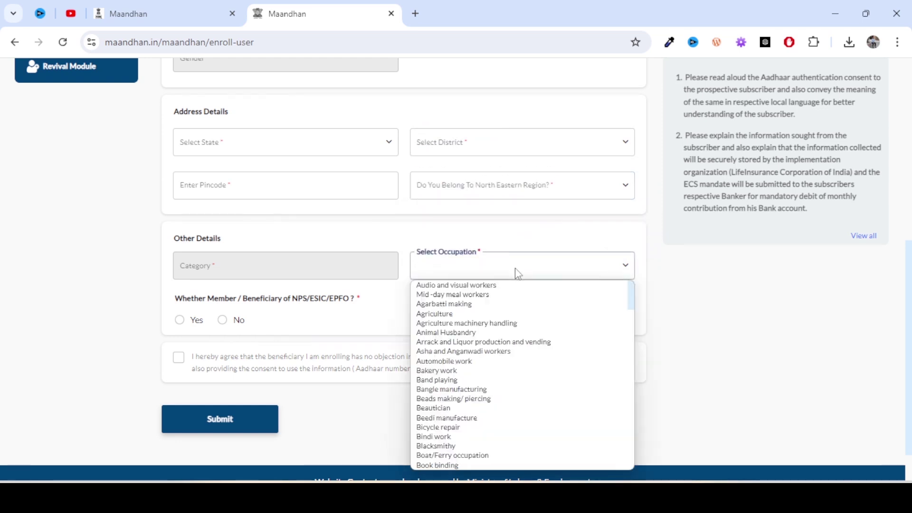
click(518, 274)
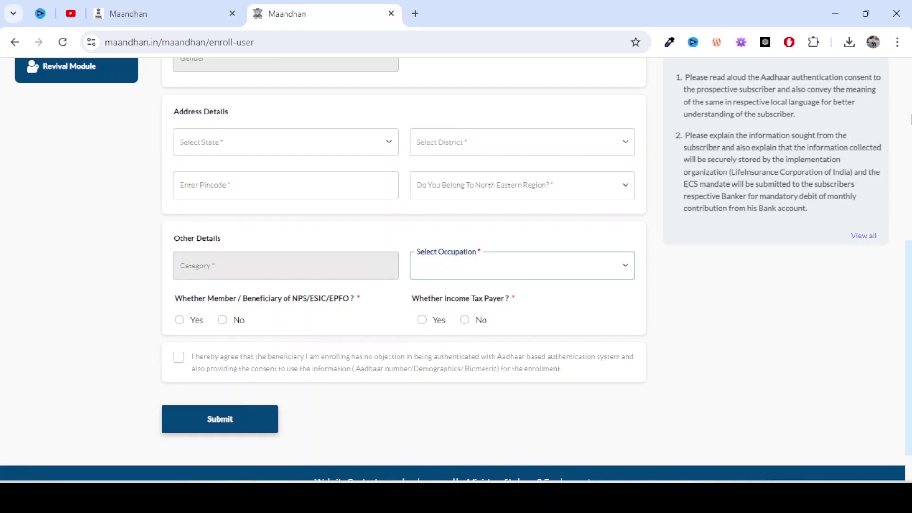
scroll(370, 422, up, 7)
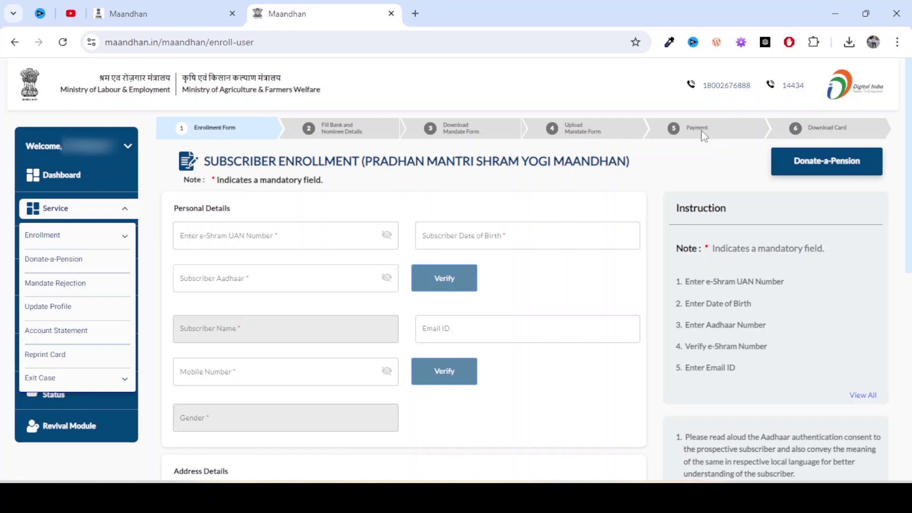
Return to the Maandhan home page, dismiss its announcement, and open the Contribution Chart of the schemes
click(168, 7)
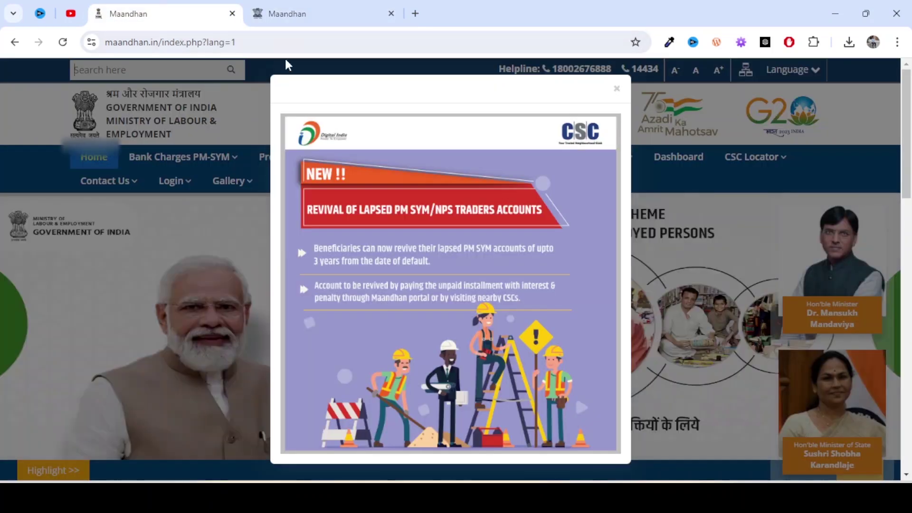
click(619, 92)
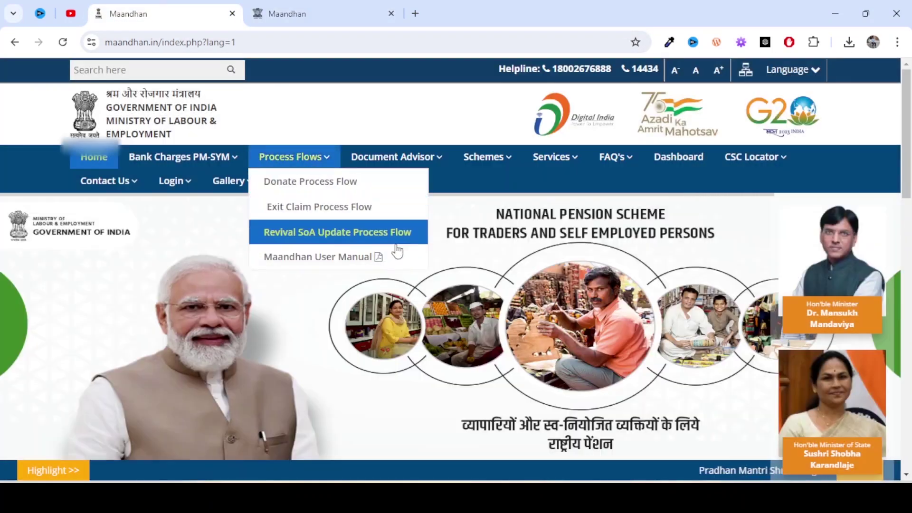
mouse_move(504, 166)
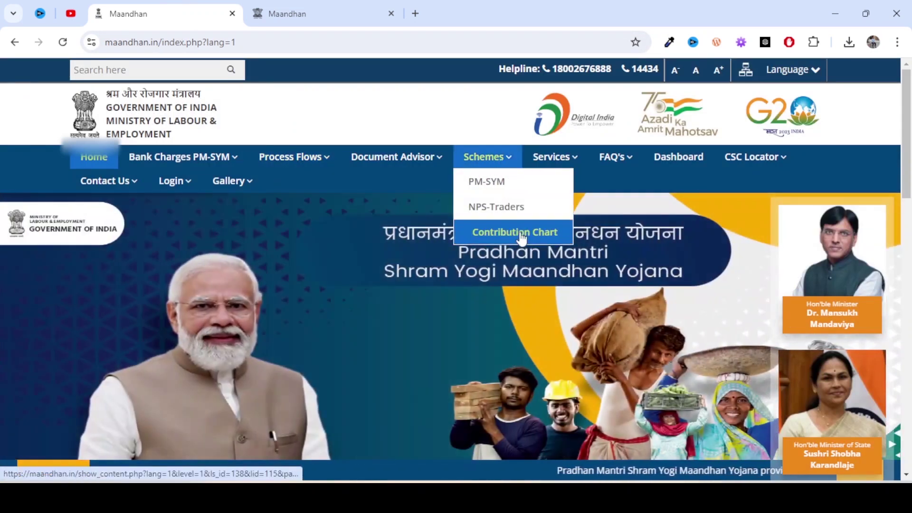
click(520, 238)
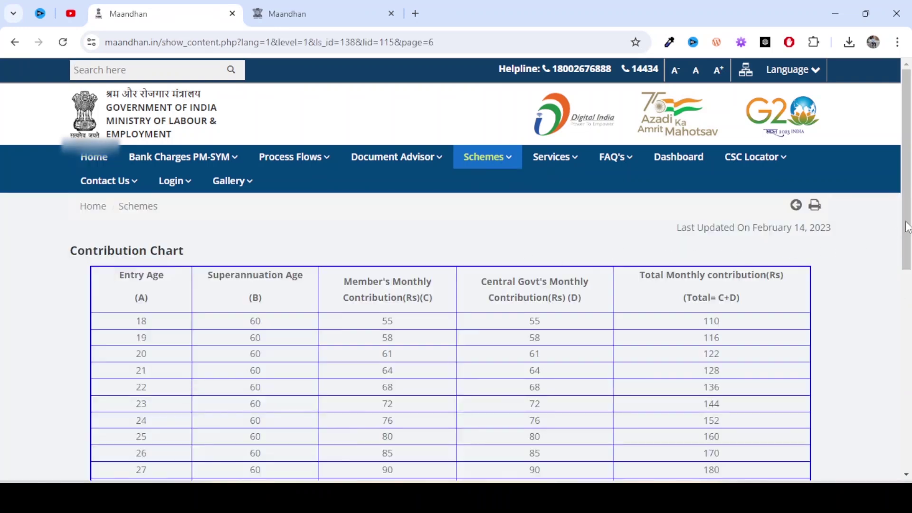
Examine the member, central government and total monthly contributions for entry age 18 in the Contribution Chart
drag(907, 226, 911, 284)
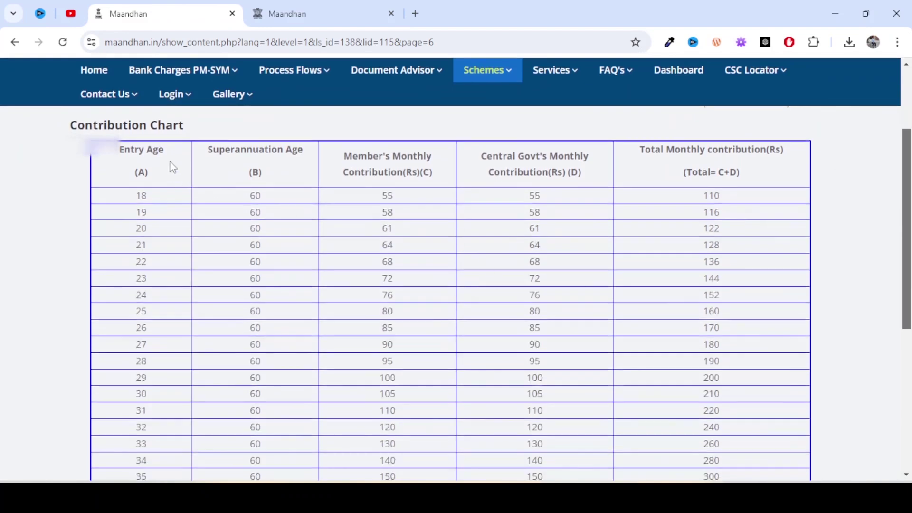
double_click(148, 198)
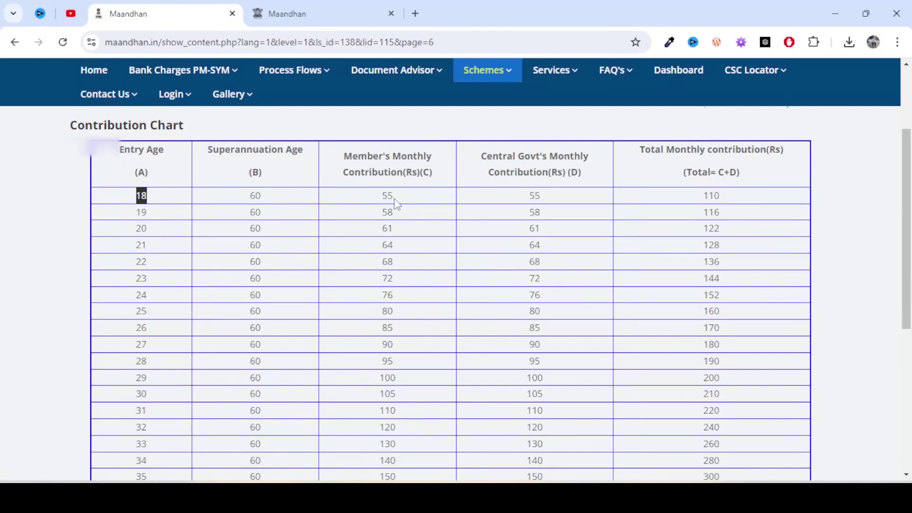
click(317, 5)
click(169, 7)
double_click(390, 196)
double_click(530, 195)
double_click(709, 196)
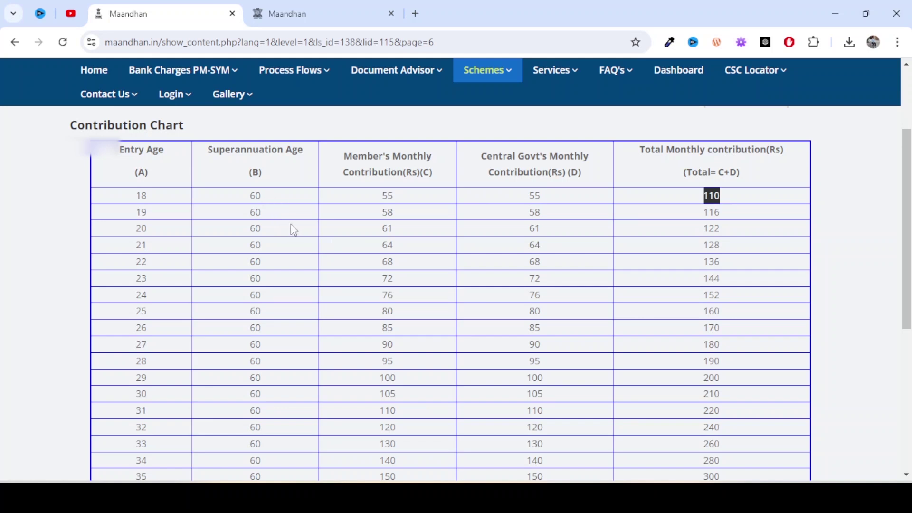
Check the stages of the enrollment form, and review the Contribution Chart rows up to entry age 40
click(306, 8)
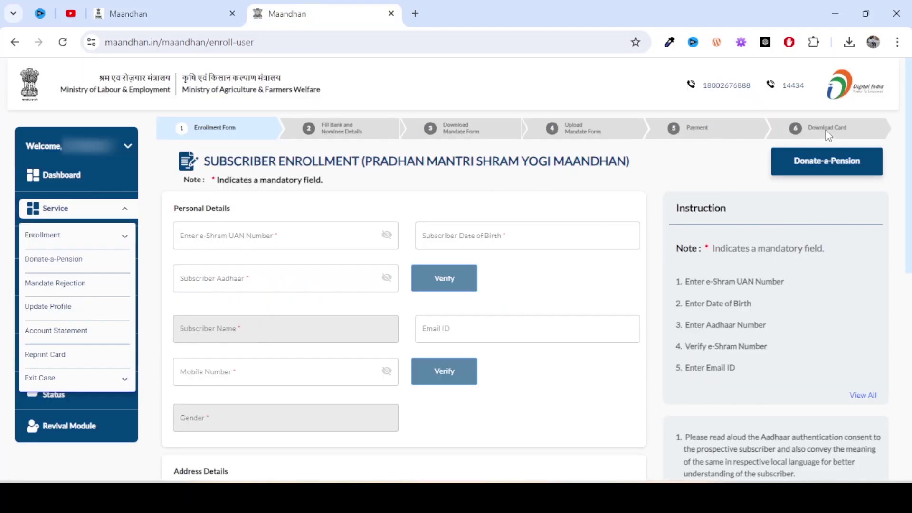
click(219, 10)
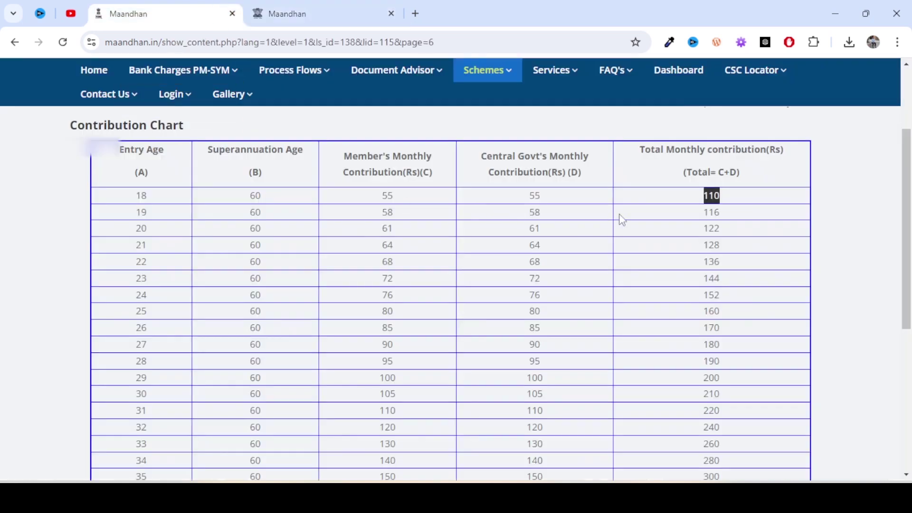
drag(908, 237, 911, 315)
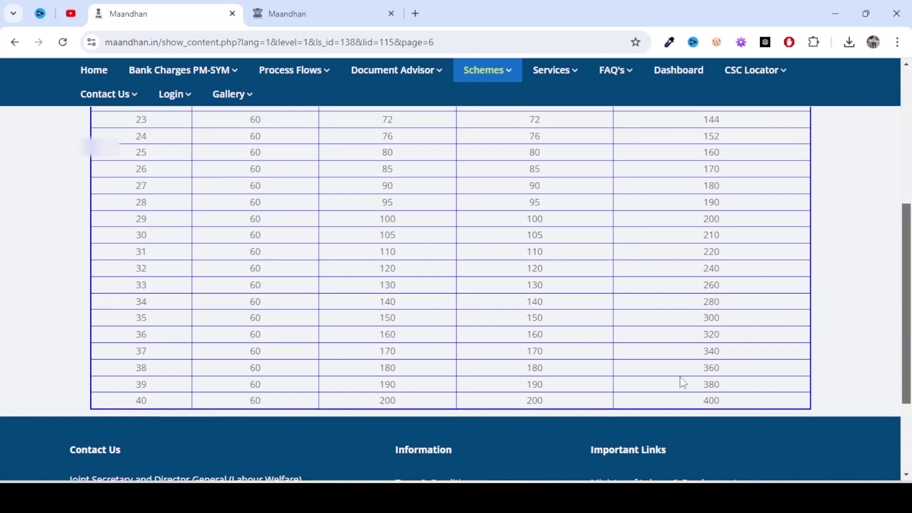
mouse_move(905, 366)
mouse_down()
mouse_move(904, 257)
mouse_move(905, 373)
mouse_up()
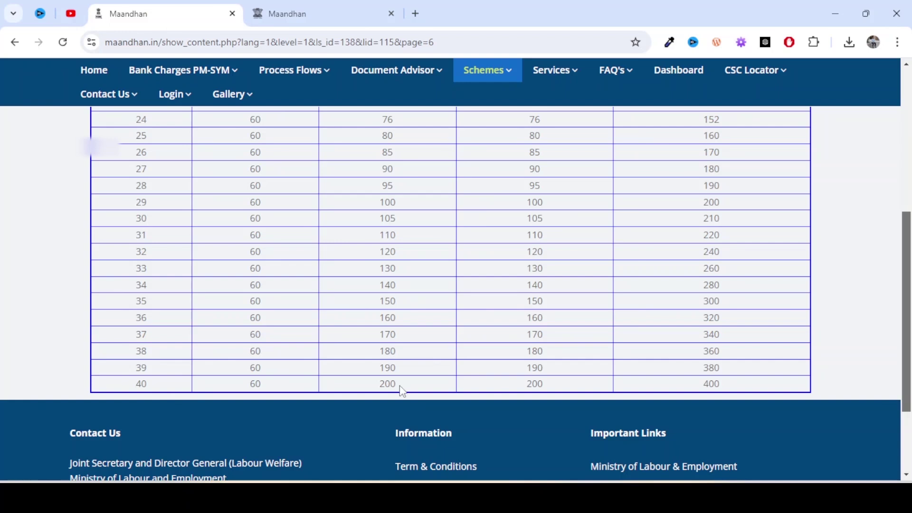
drag(545, 387, 528, 385)
drag(910, 387, 910, 233)
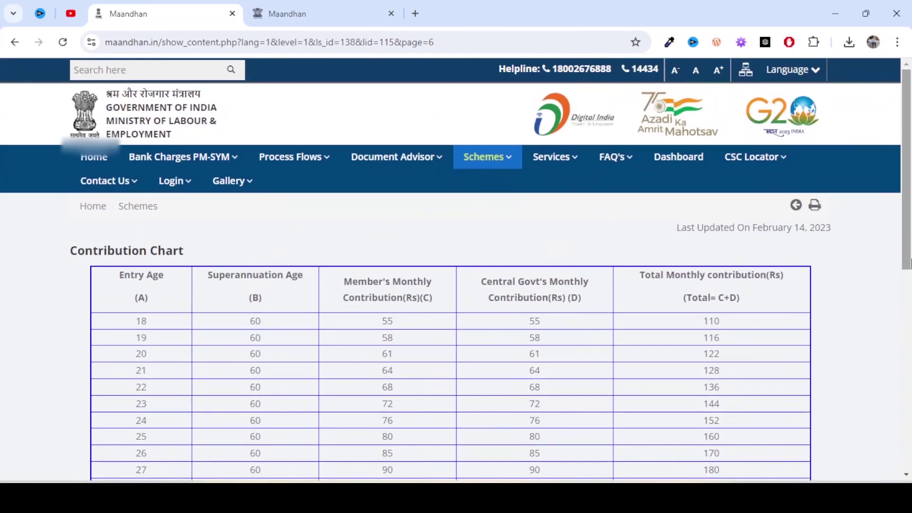